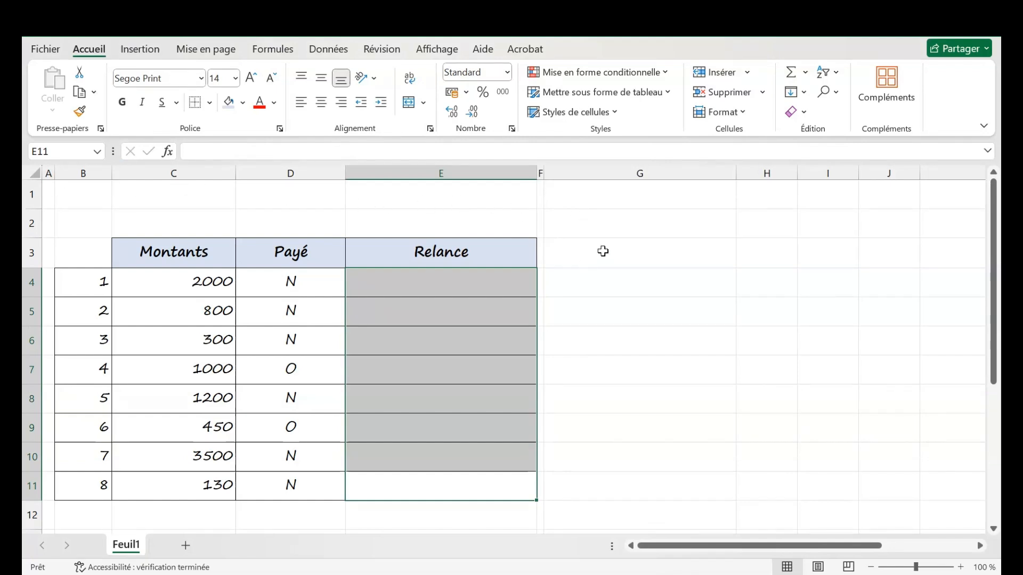
Widen the narrow column F beside the Relance table
left_click_drag(543, 173, 661, 176)
scroll(593, 272, "down", 3)
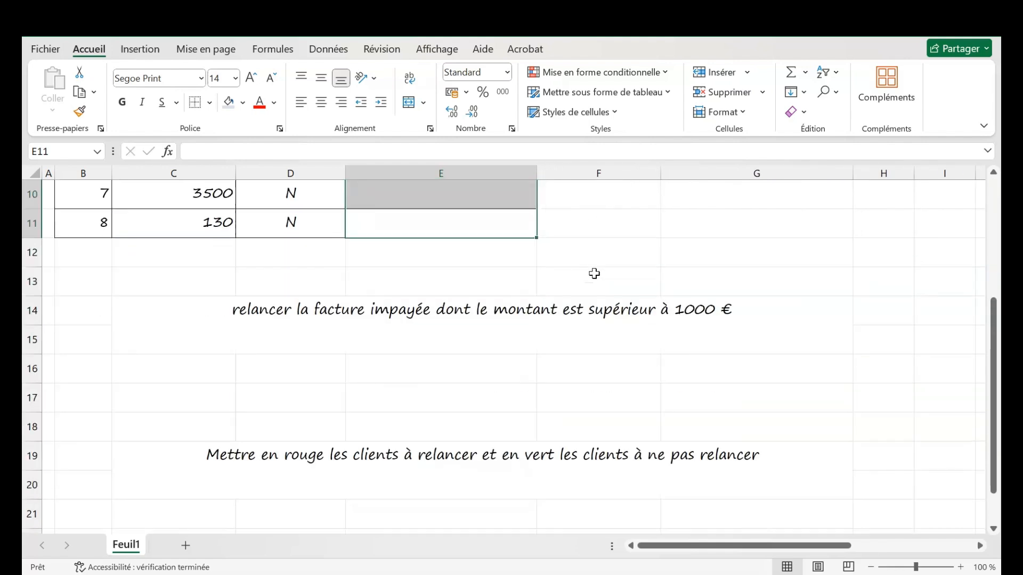
scroll(600, 270, "up", 3)
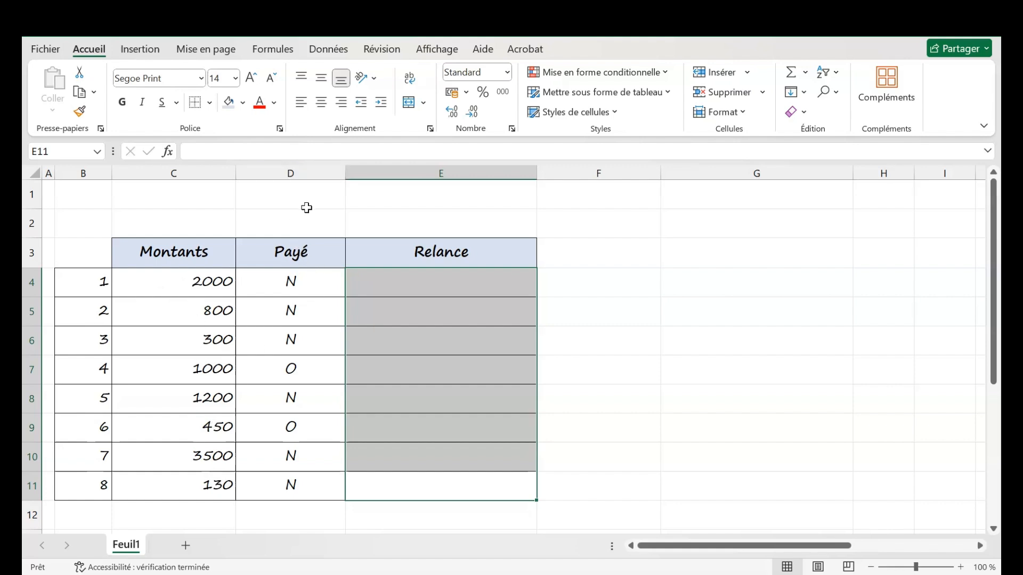
Examine the Payé and Relance columns of the invoice table
left_click(305, 190)
left_click(306, 171)
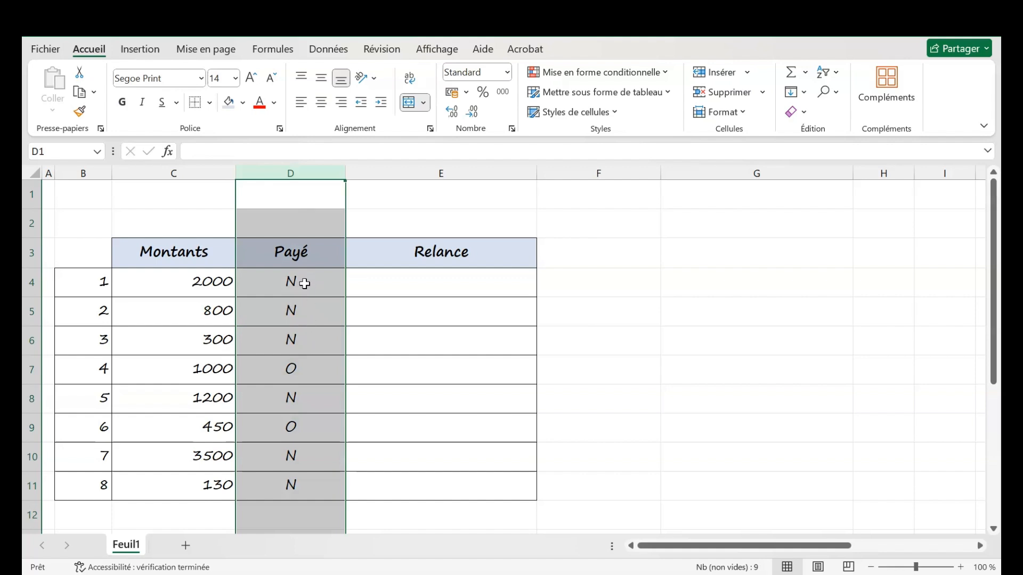
left_click(591, 277)
scroll(597, 325, "down", 1)
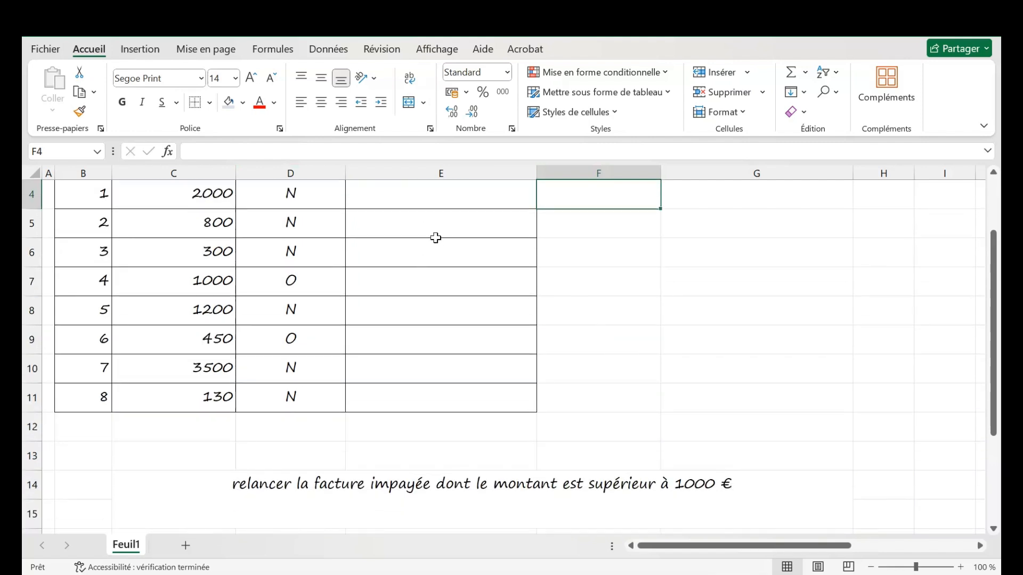
scroll(442, 219, "up", 1)
left_click(459, 170)
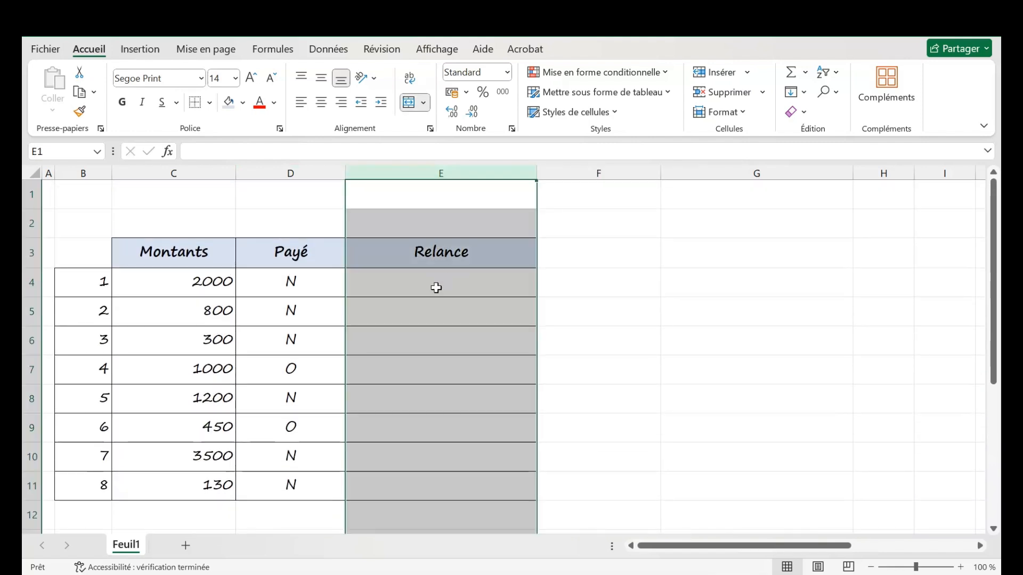
left_click(602, 297)
Colour the phrases "la facture impayée" and "montant est supérieur à 1000 €" red in the rule text in C14
scroll(524, 368, "down", 3)
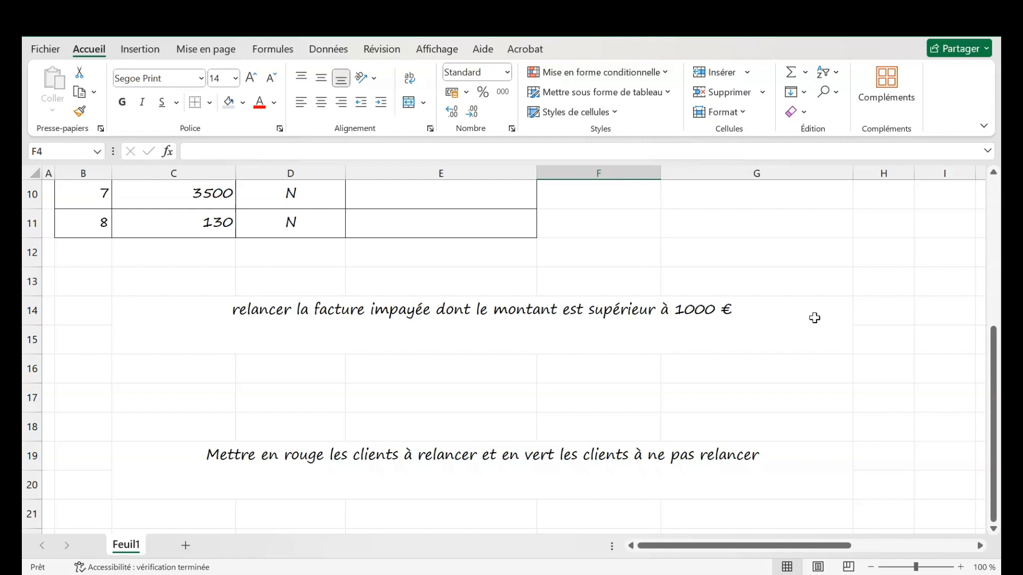
left_click(311, 310)
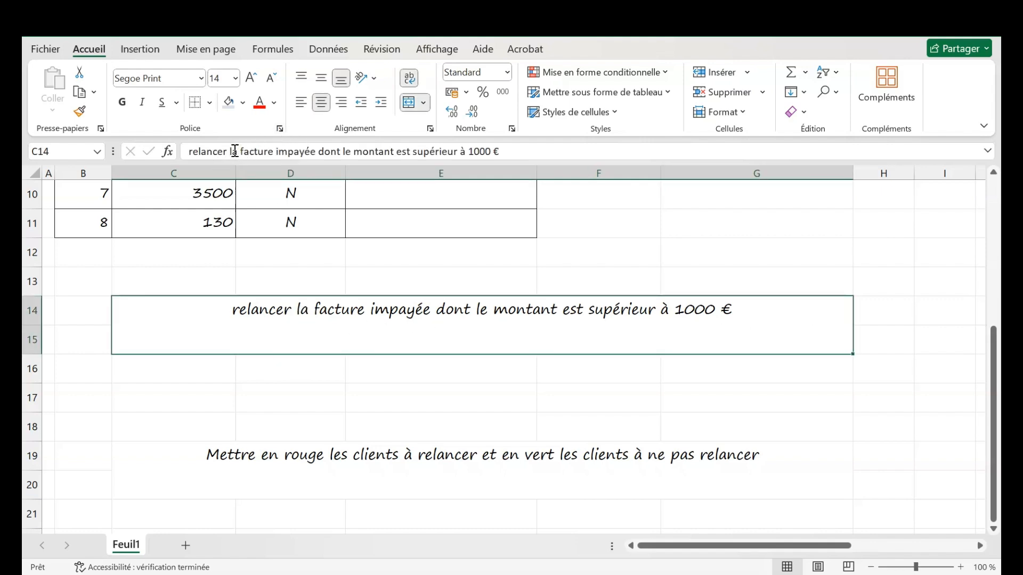
left_click_drag(229, 153, 313, 150)
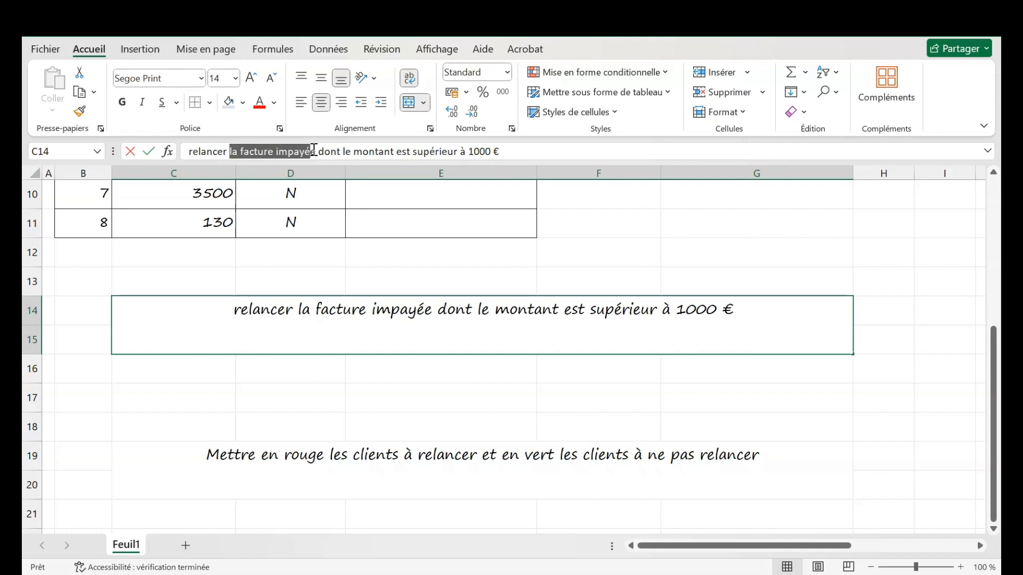
left_click(260, 101)
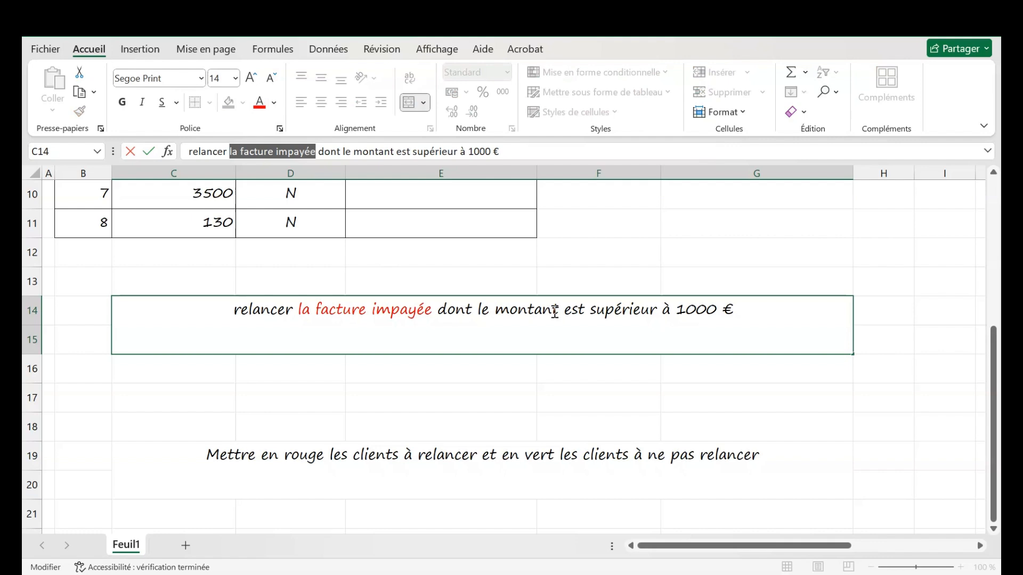
left_click_drag(496, 309, 733, 309)
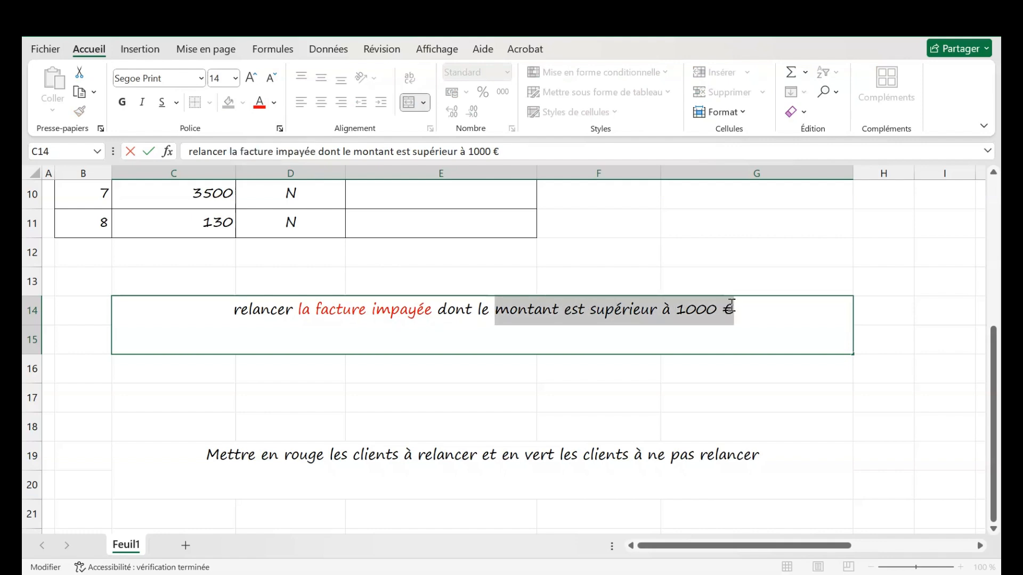
left_click(260, 102)
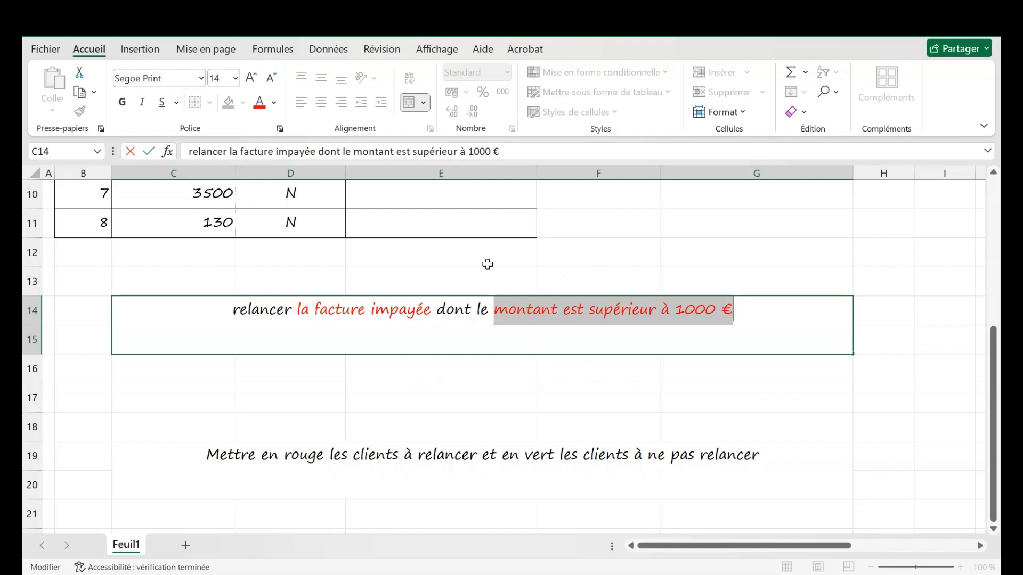
Start an SI formula in E4 with the condition ET(C4>1000;D4=N)
scroll(470, 260, "up", 3)
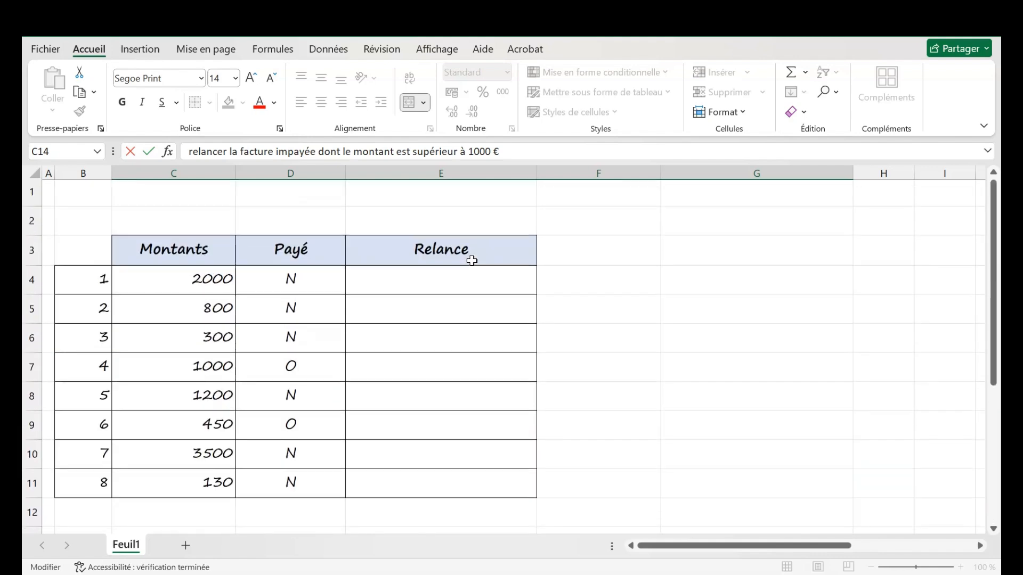
left_click(413, 285)
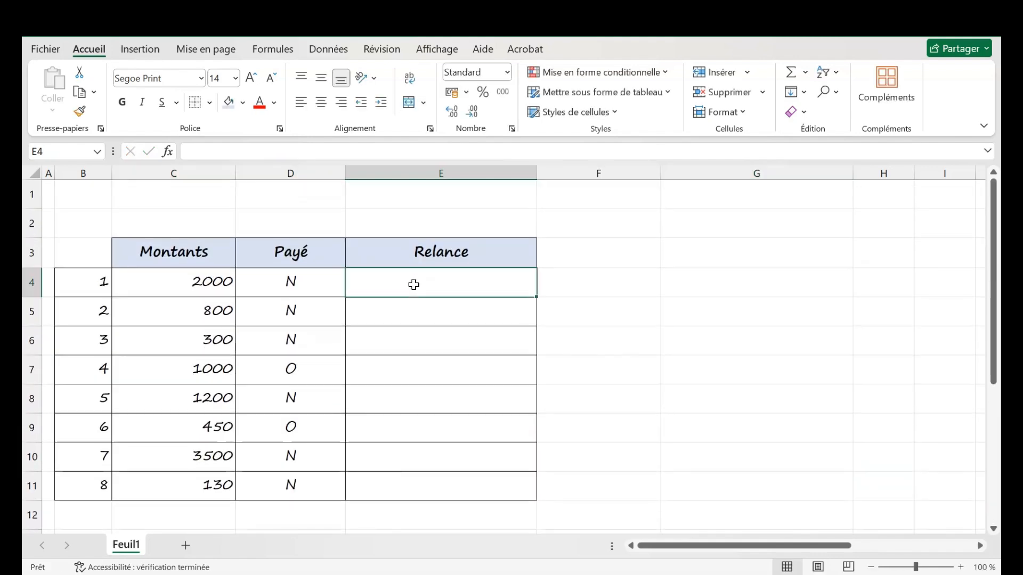
type("=SI")
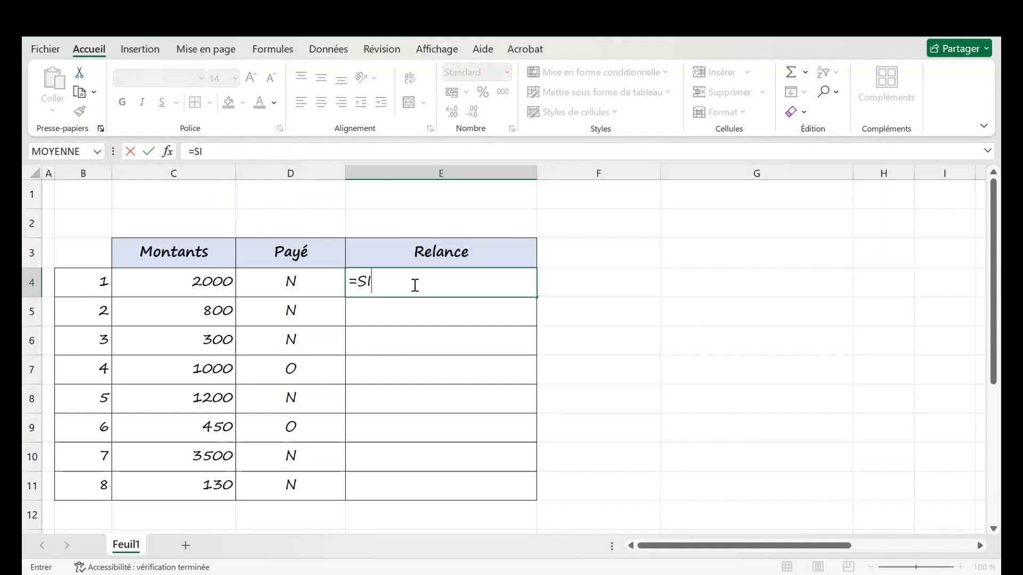
type("(ET(")
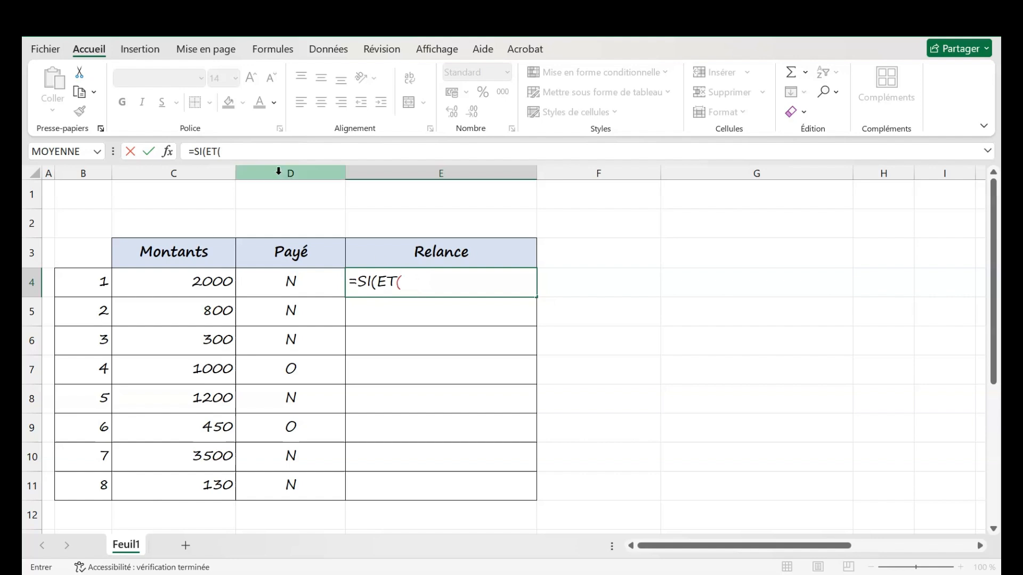
left_click(208, 286)
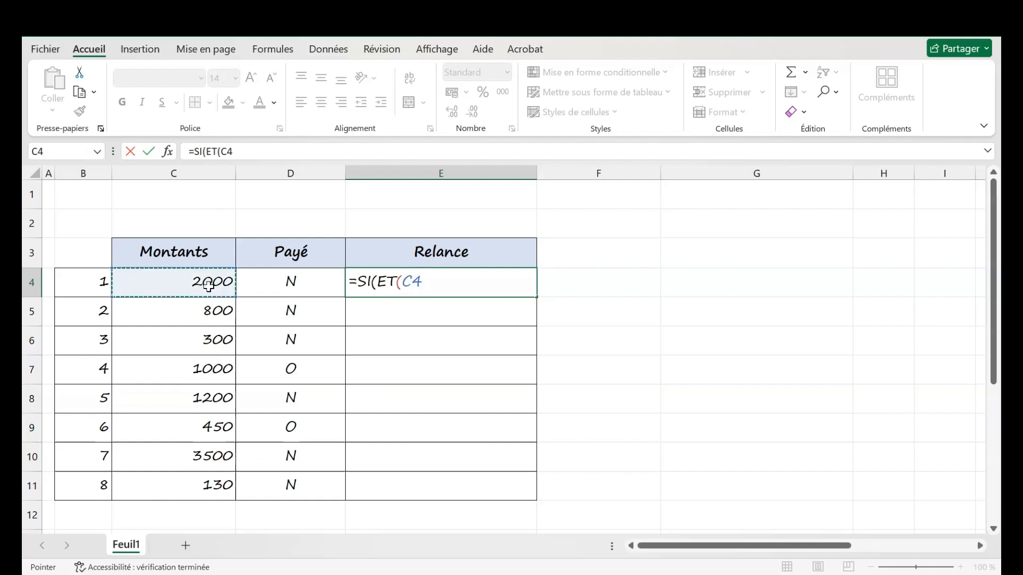
type(">")
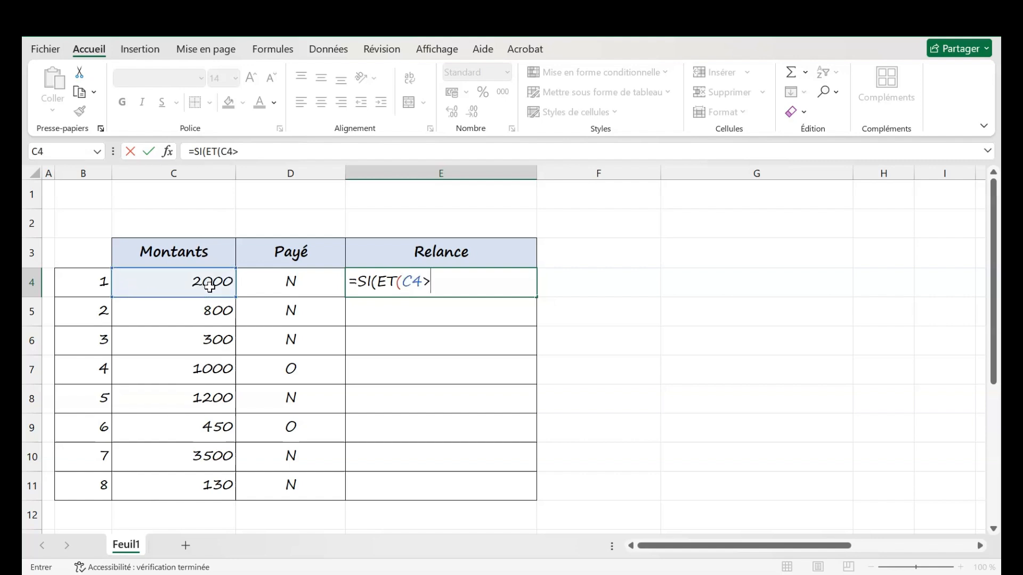
type("1000;")
left_click(306, 283)
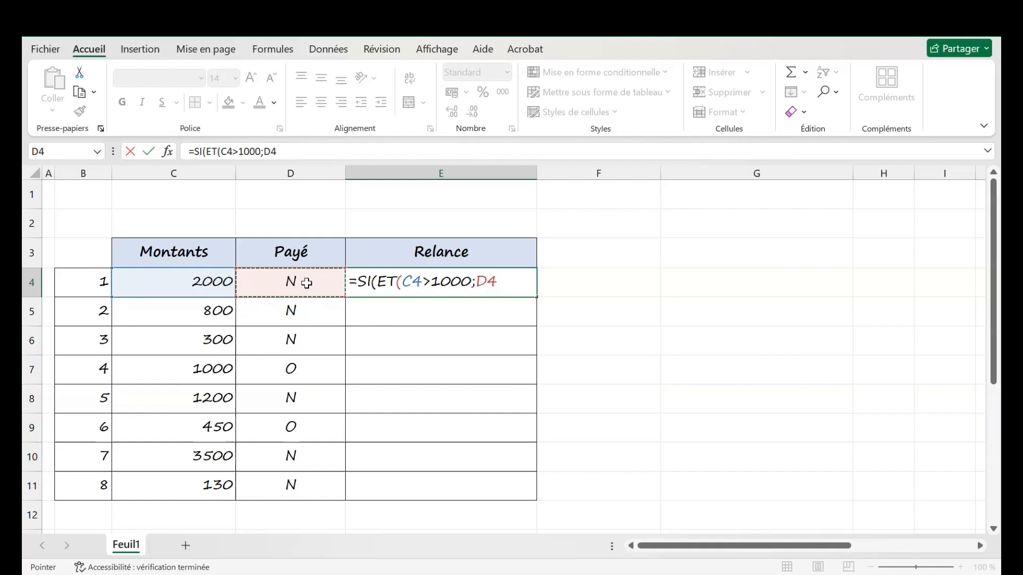
type("=N")
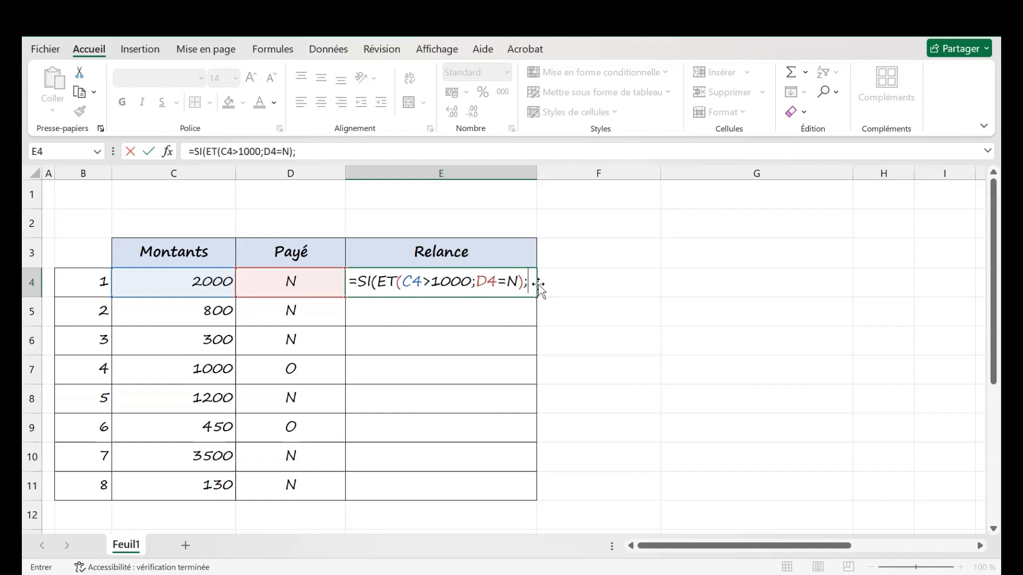
Add A RELANCER as the true result and NE PAS RELANCER as the false result, closing the SI formula
type("A RELANCER")
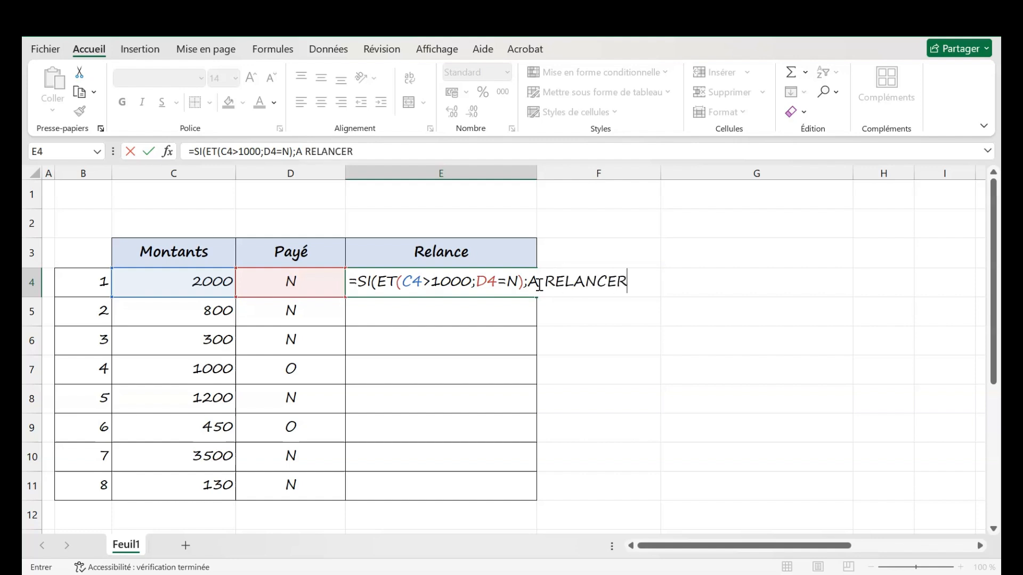
type("; ne")
key("BackSpace")
key("BackSpace")
type("NE PAS RELANC")
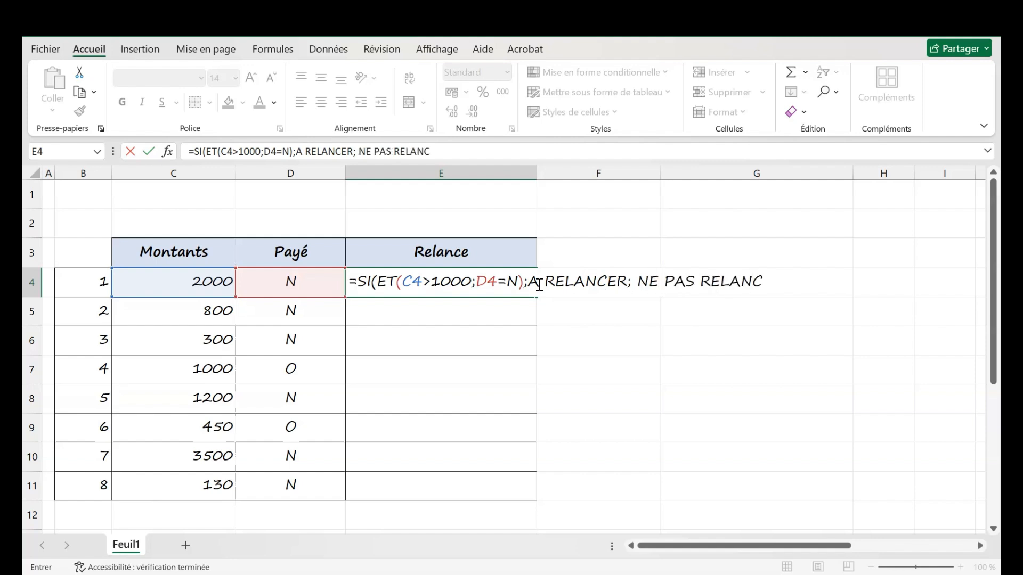
type("ER)")
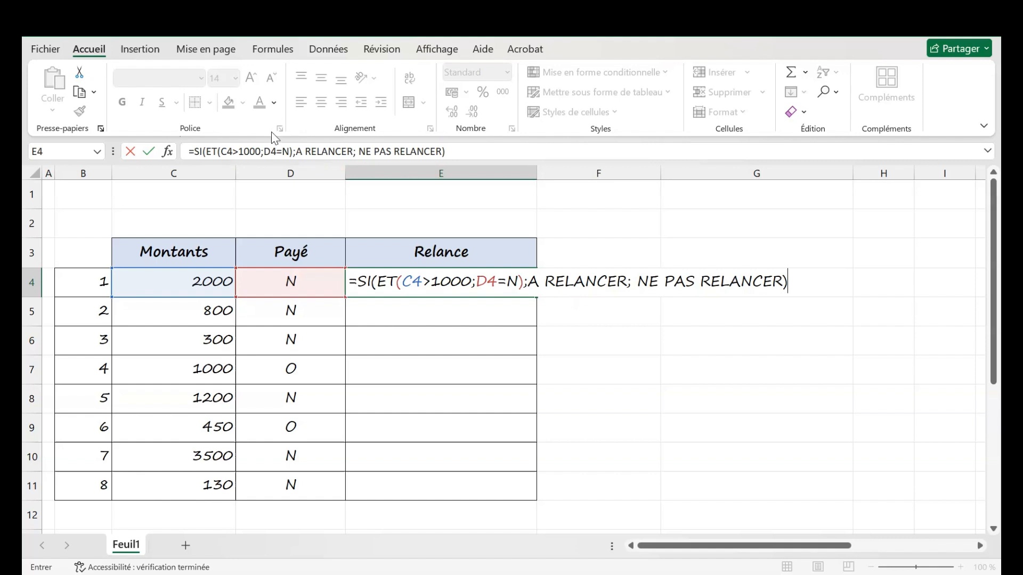
Enclose N and A RELANCER in quotation marks within the E4 formula
left_click(285, 151)
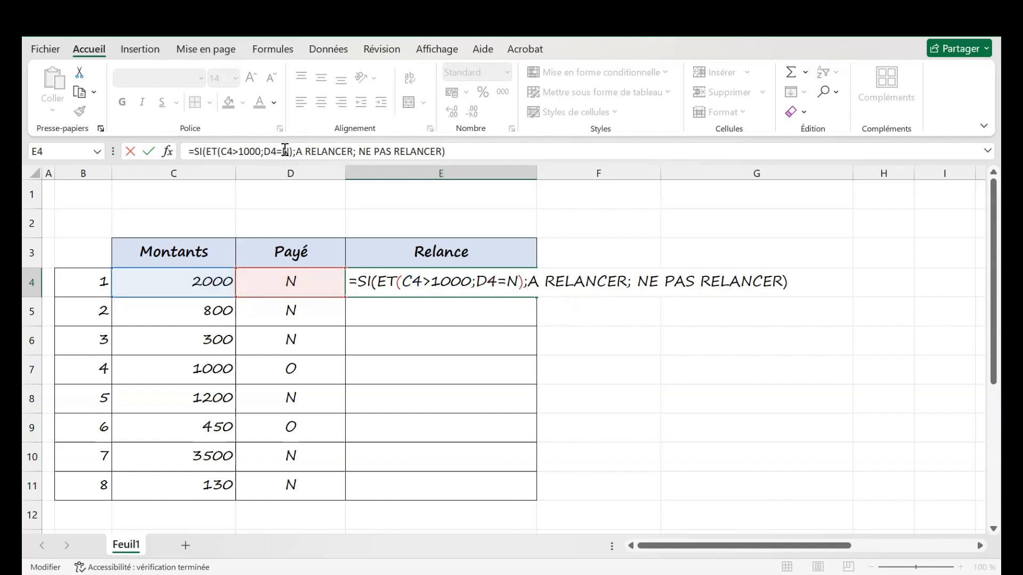
type("\"")
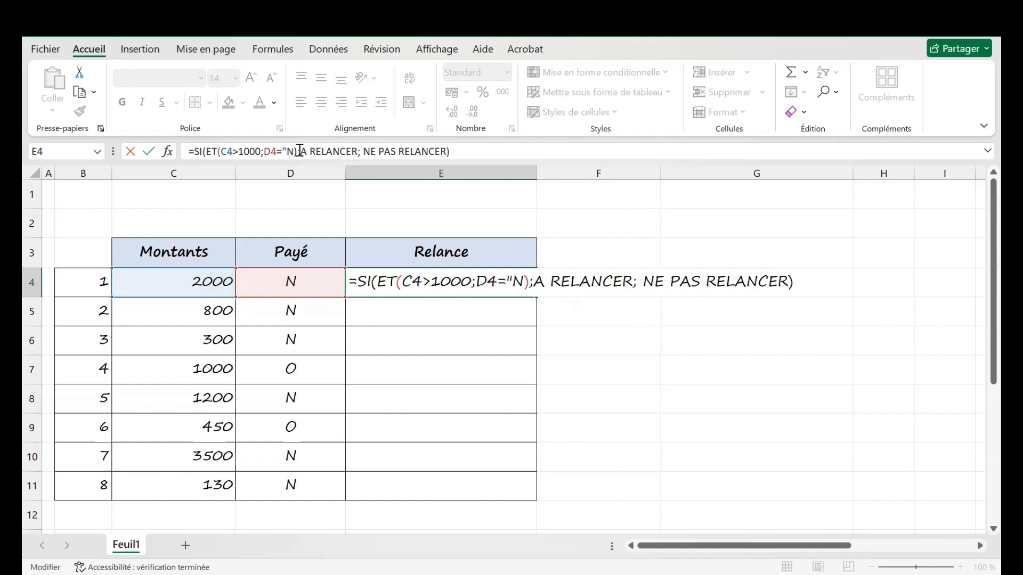
left_click(295, 150)
type("\"")
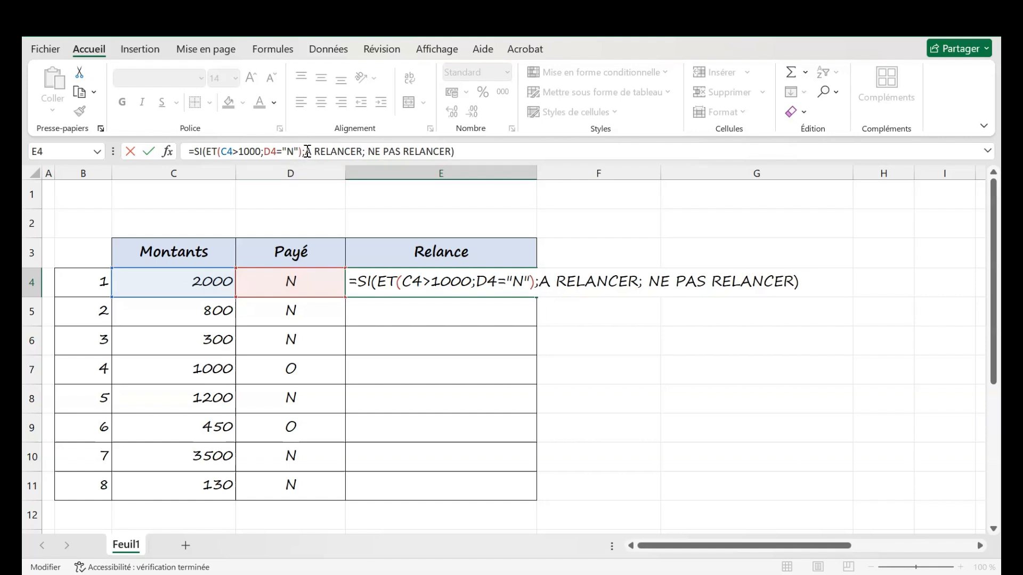
left_click(308, 151)
type("\"")
left_click(366, 152)
type("\"")
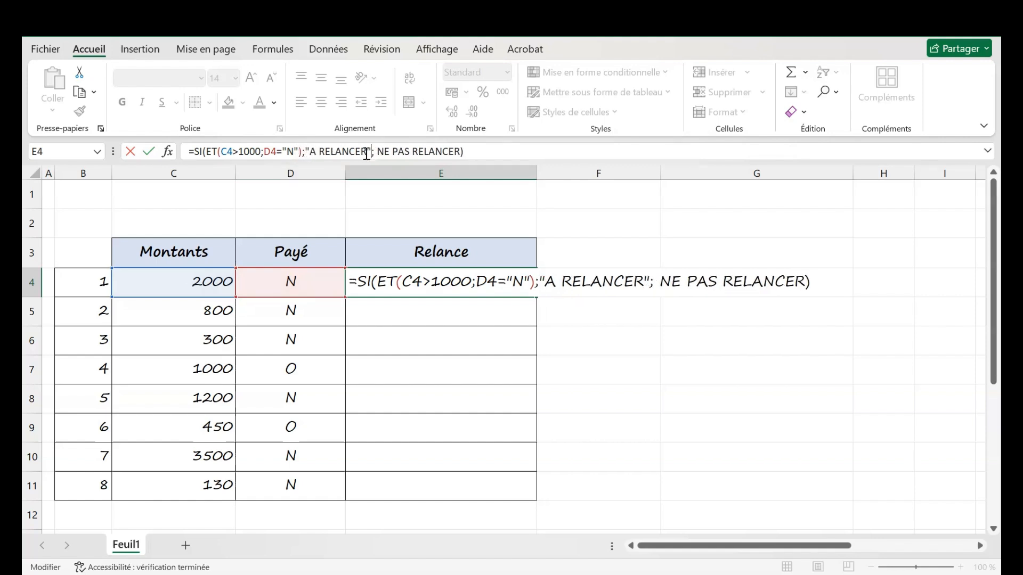
Enclose NE PAS RELANCER in quotation marks and enter the completed formula in E4
left_click(379, 151)
type("\"")
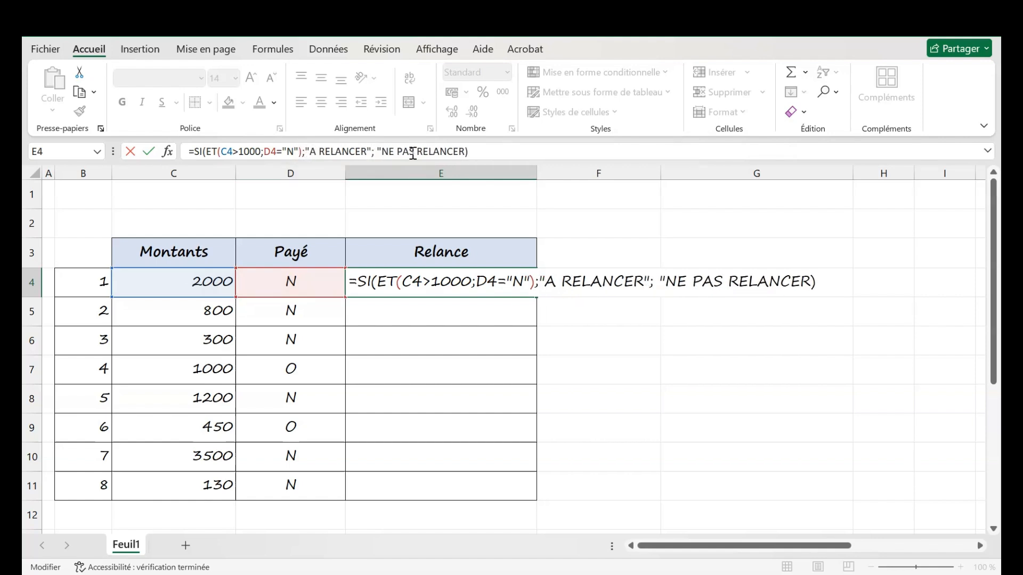
left_click(462, 151)
type("\"")
key("BackSpace")
left_click(464, 152)
type("\"")
key("Return")
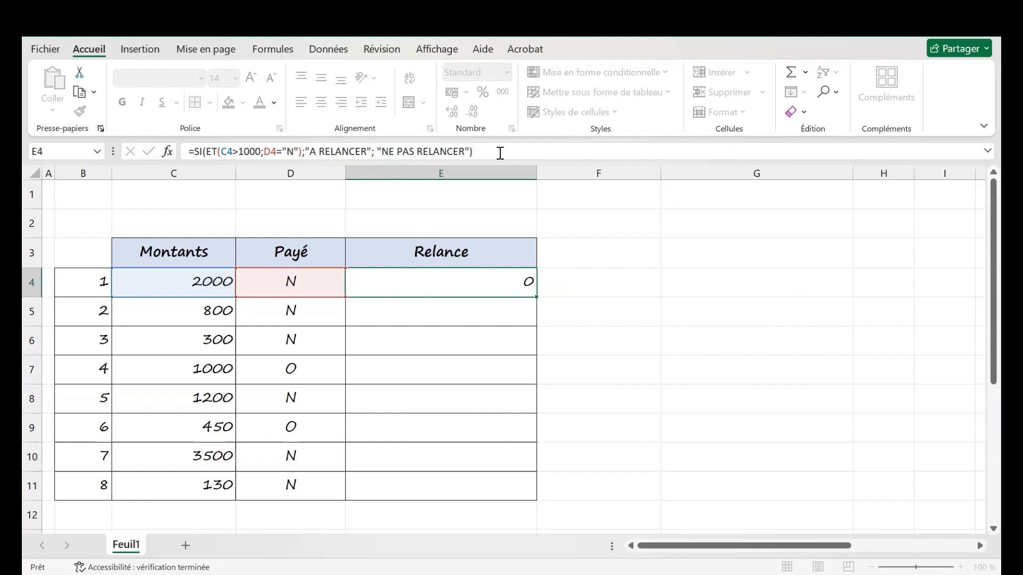
Copy the E4 formula down the Relance column to E11
left_click(484, 287)
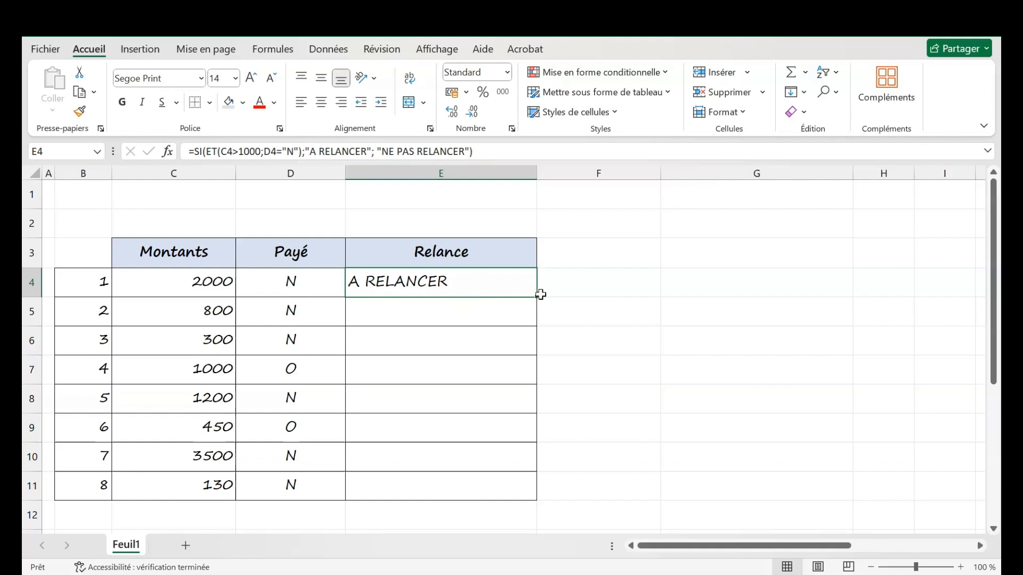
left_click_drag(535, 296, 535, 490)
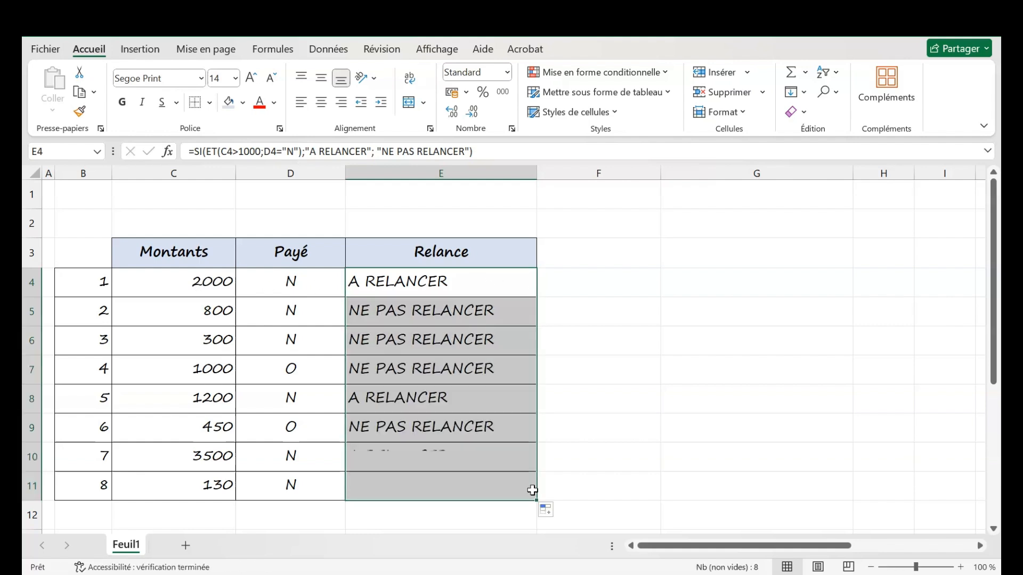
left_click(587, 287)
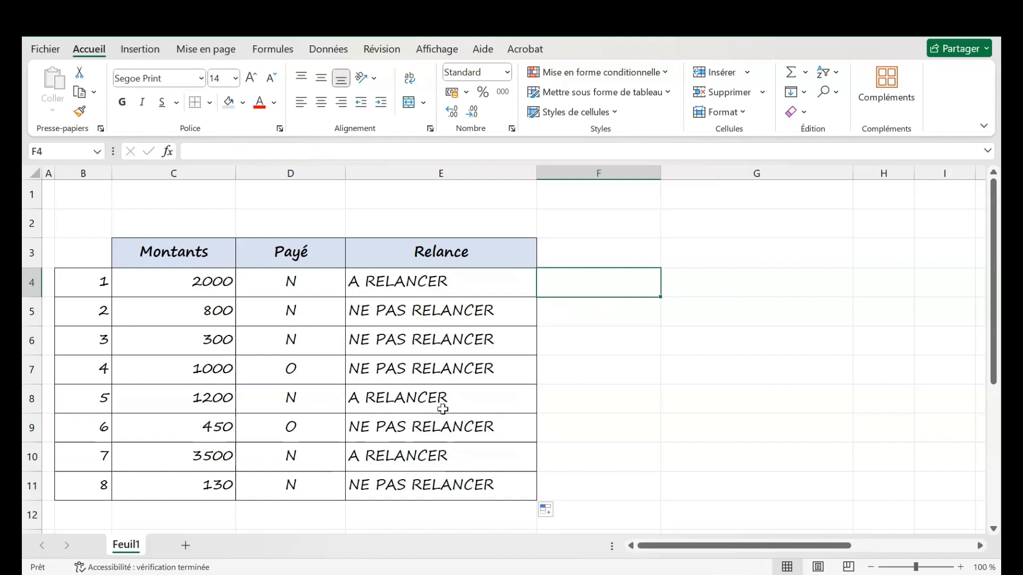
Add a conditional formatting rule to the Relance cells E4:E11 that colours the text A RELANCER red
scroll(528, 420, "down", 5)
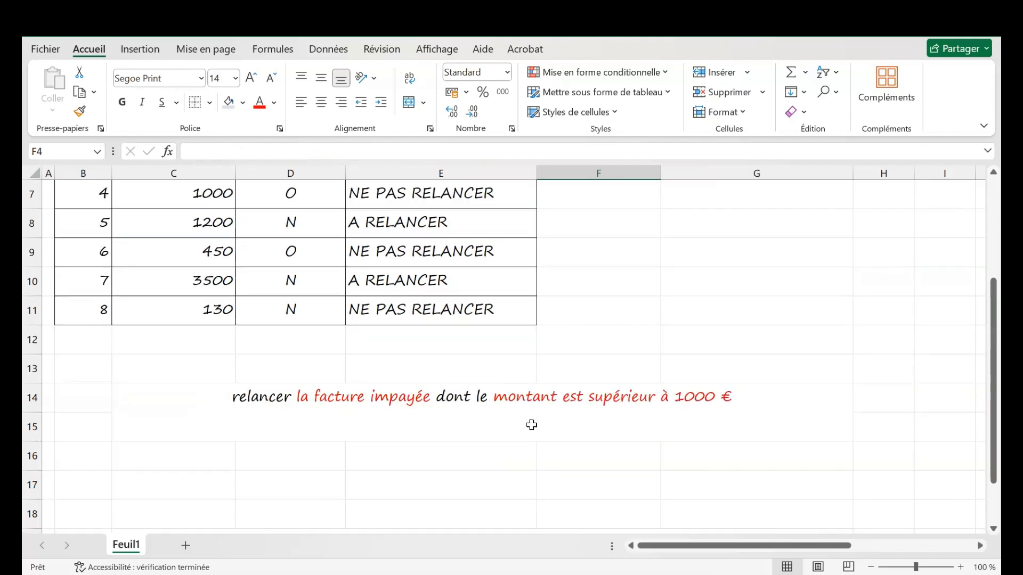
scroll(531, 424, "up", 1)
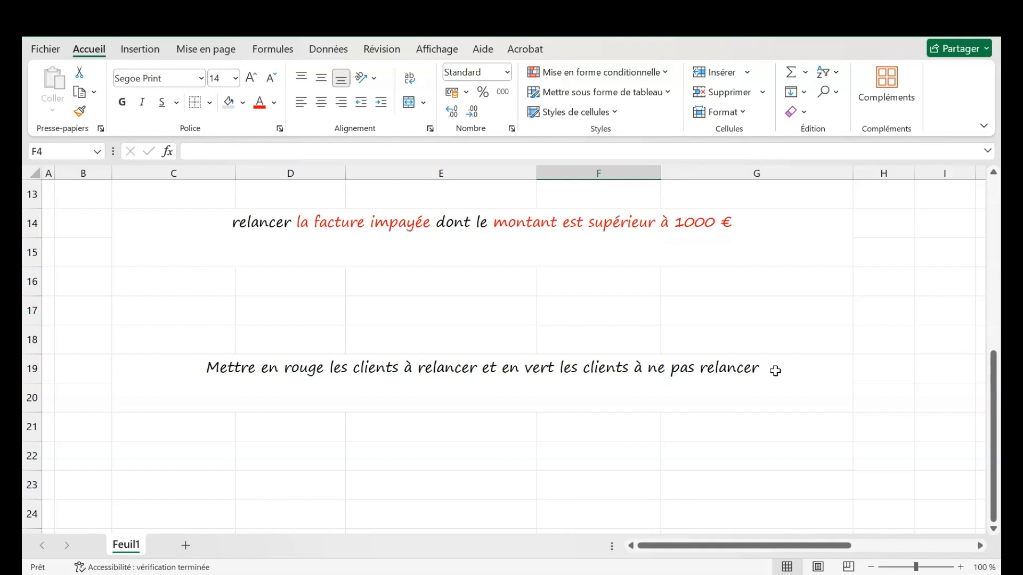
scroll(368, 376, "up", 4)
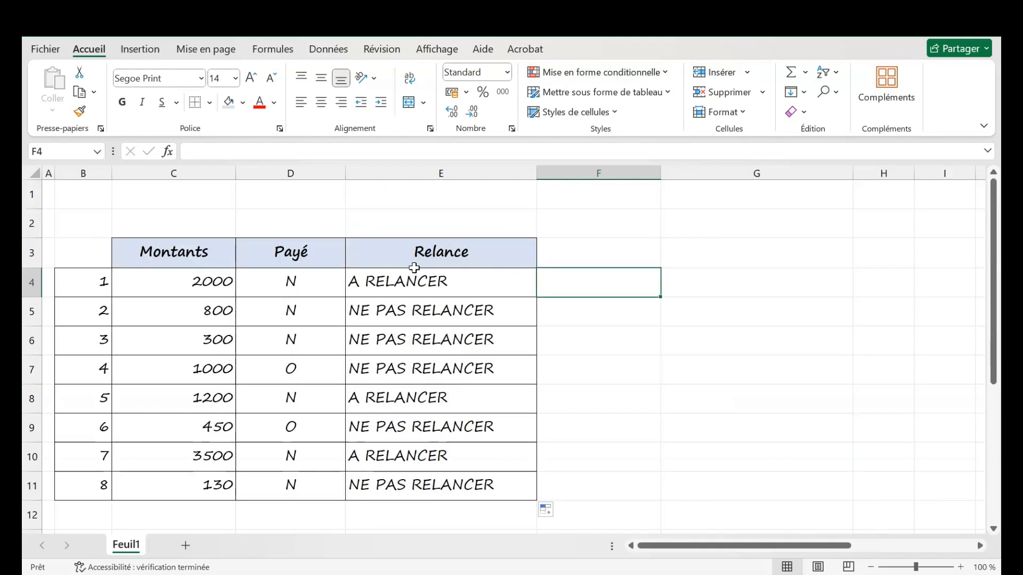
left_click_drag(394, 278, 430, 477)
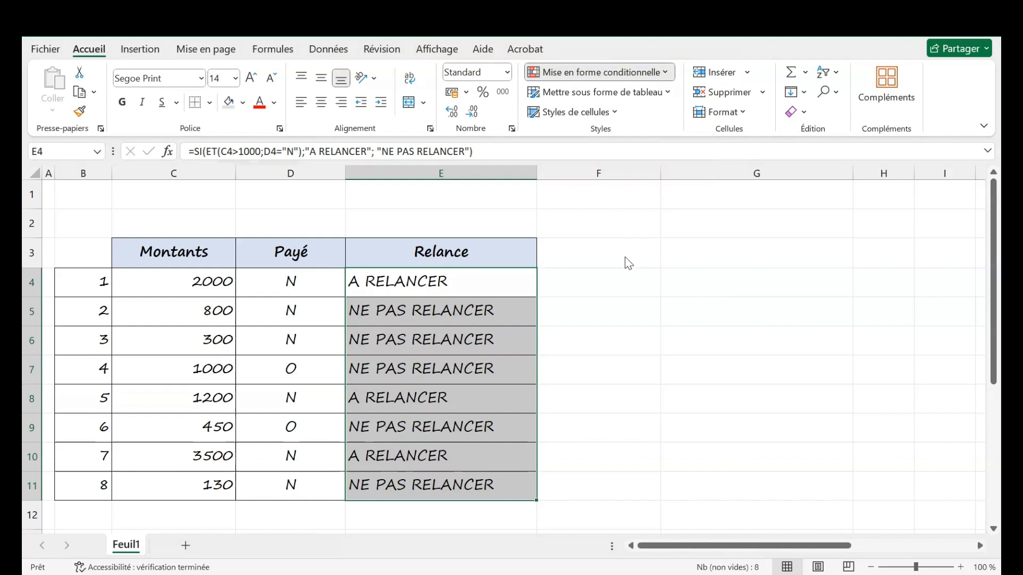
left_click(583, 255)
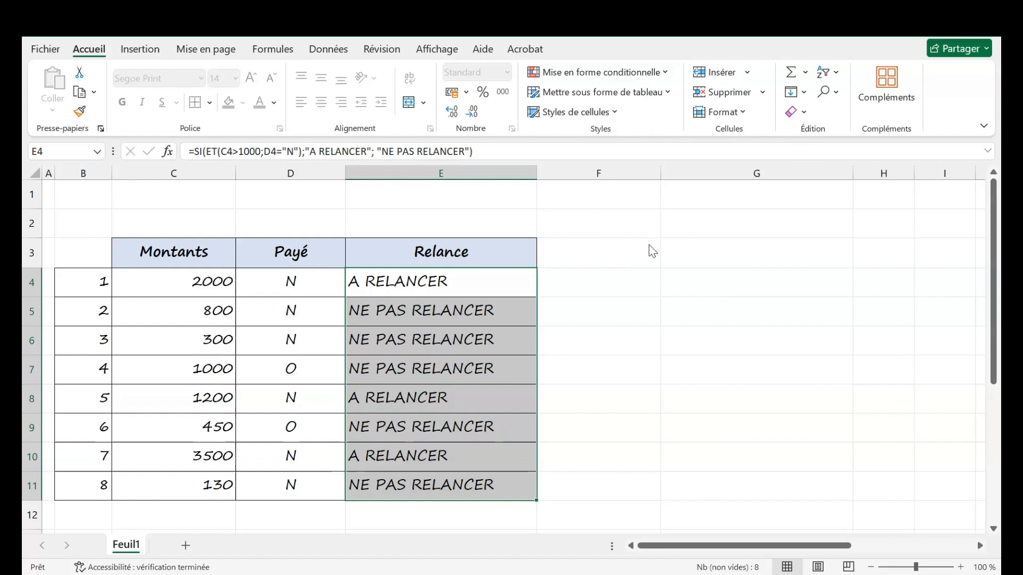
left_click(753, 204)
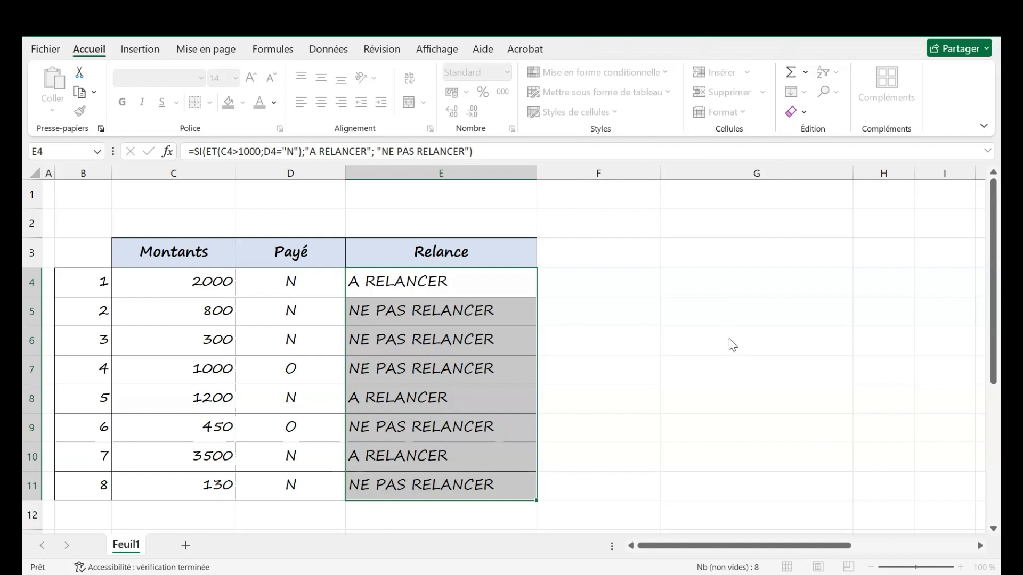
left_click(831, 408)
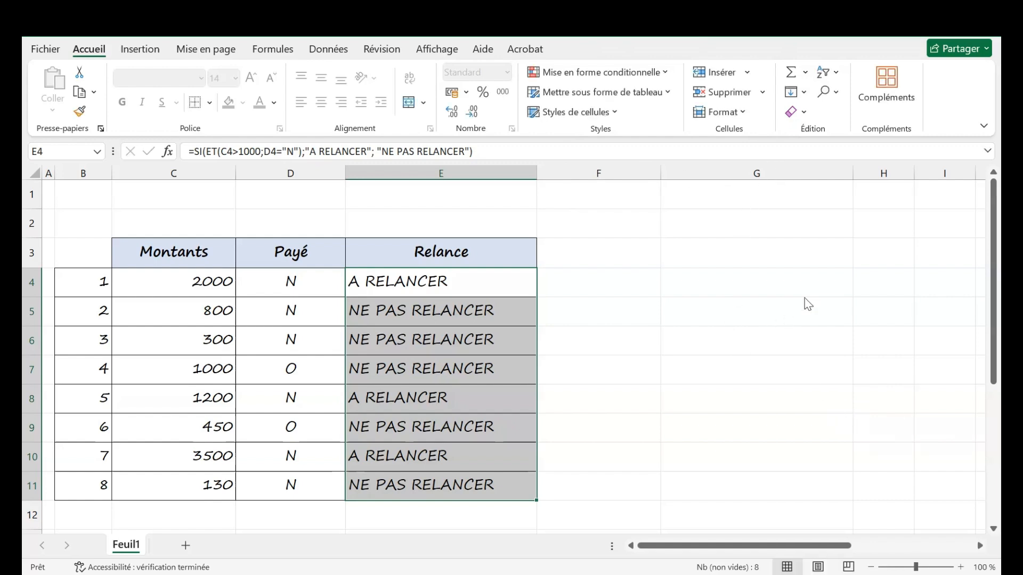
left_click(815, 279)
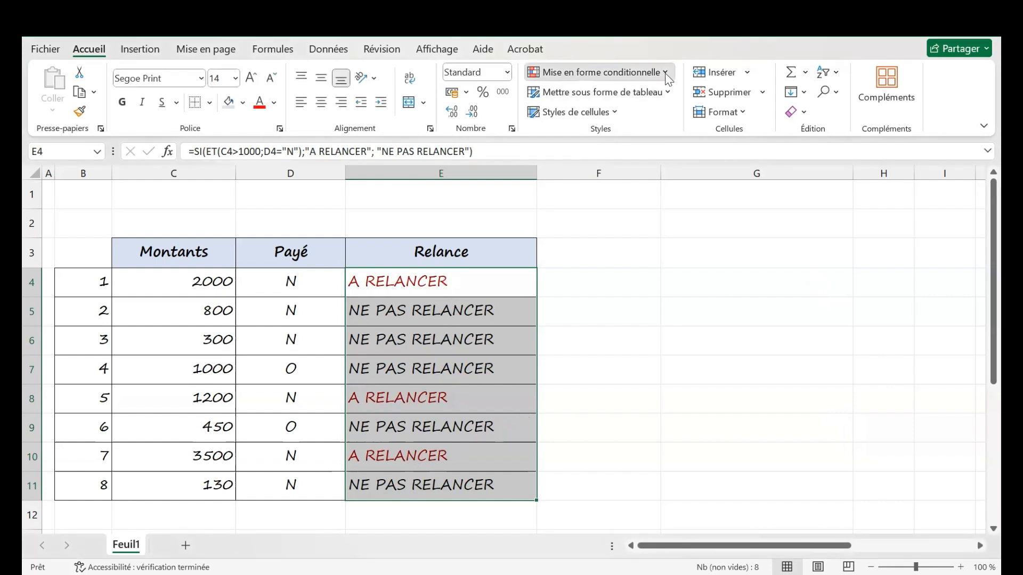
Add a second conditional formatting rule to E4:E11 that colours the text NE PAS RELANCER green
left_click(588, 257)
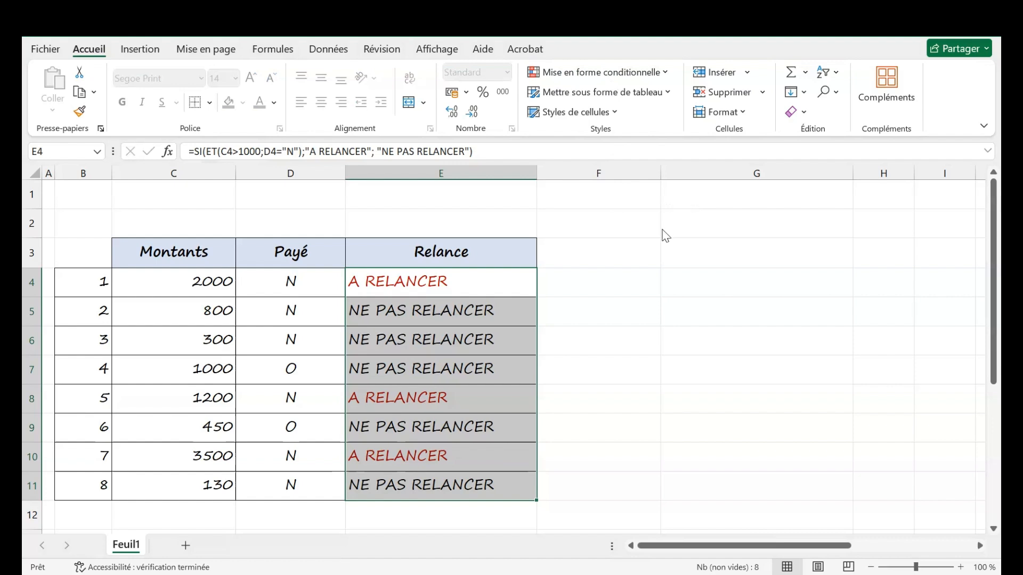
left_click(750, 190)
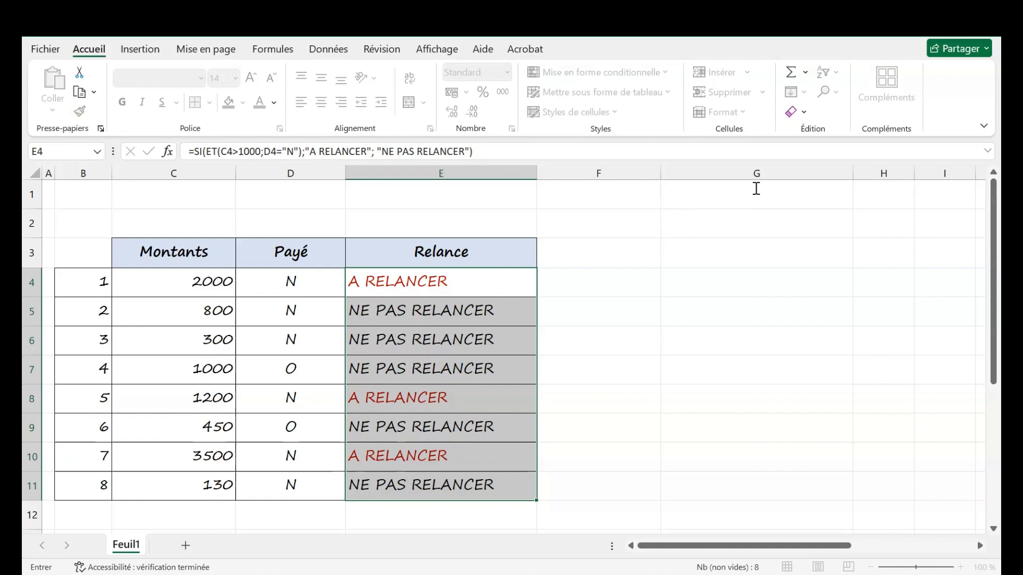
left_click(771, 245)
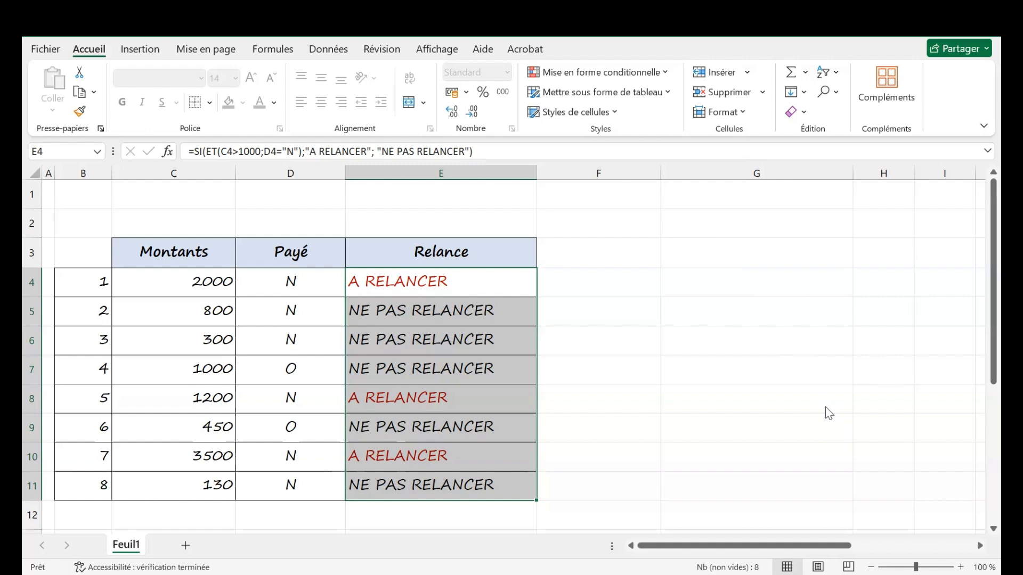
left_click(586, 352)
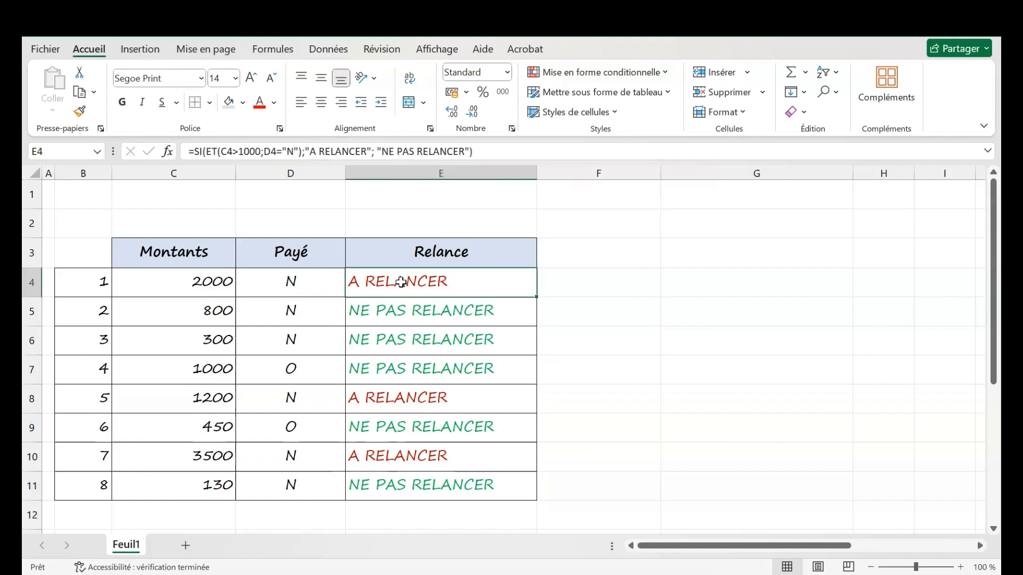
left_click(401, 283)
left_click(399, 374)
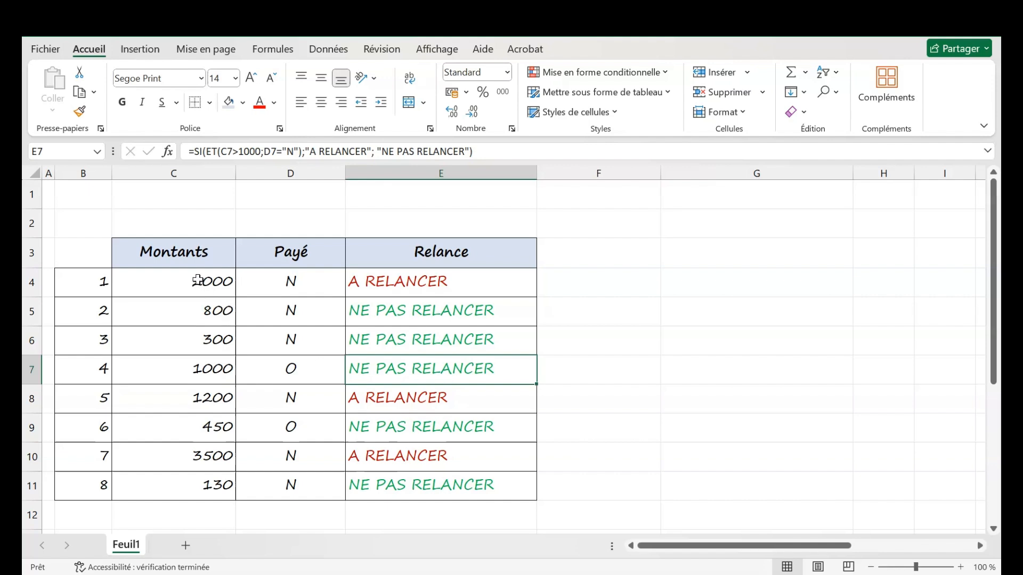
Format the amounts in C4:C11 as euro currency with two decimal places
left_click_drag(198, 281, 216, 482)
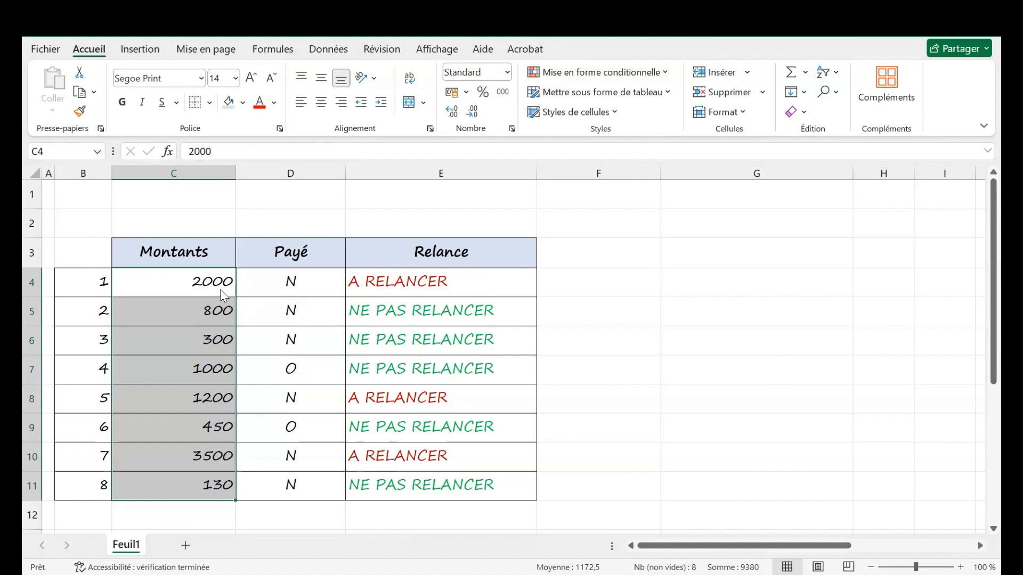
key("ctrl+shift+4")
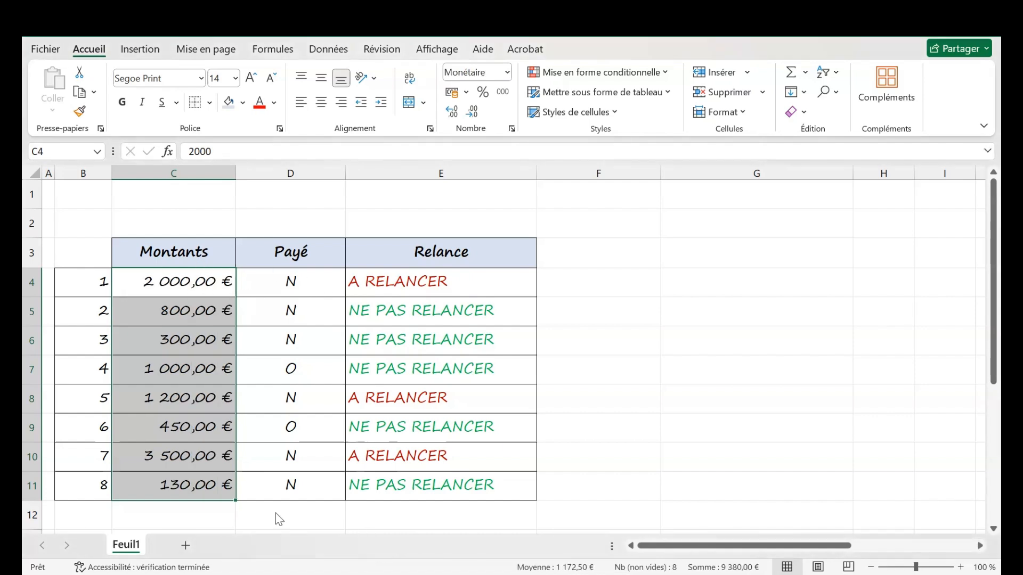
left_click(593, 309)
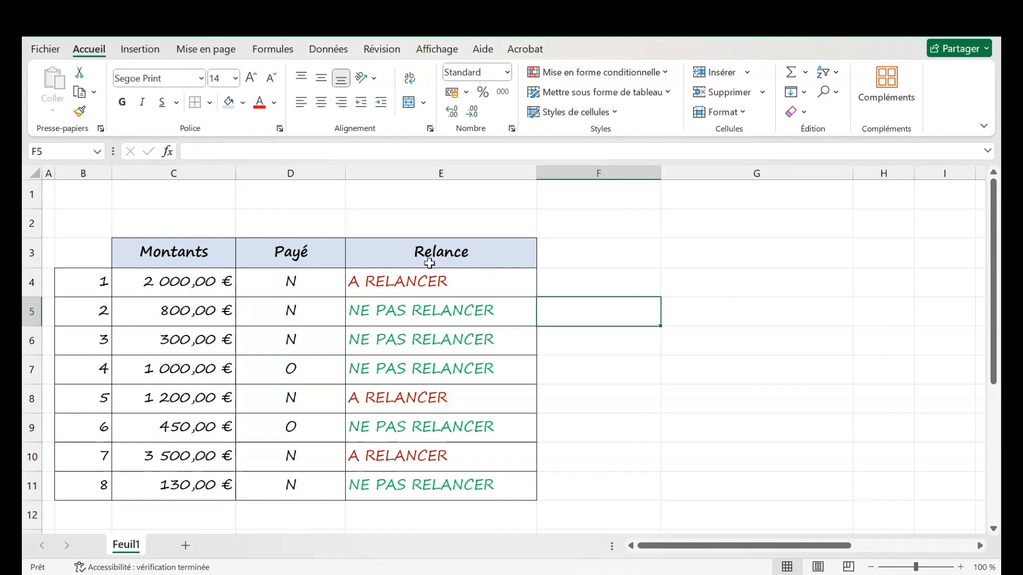
left_click(395, 283)
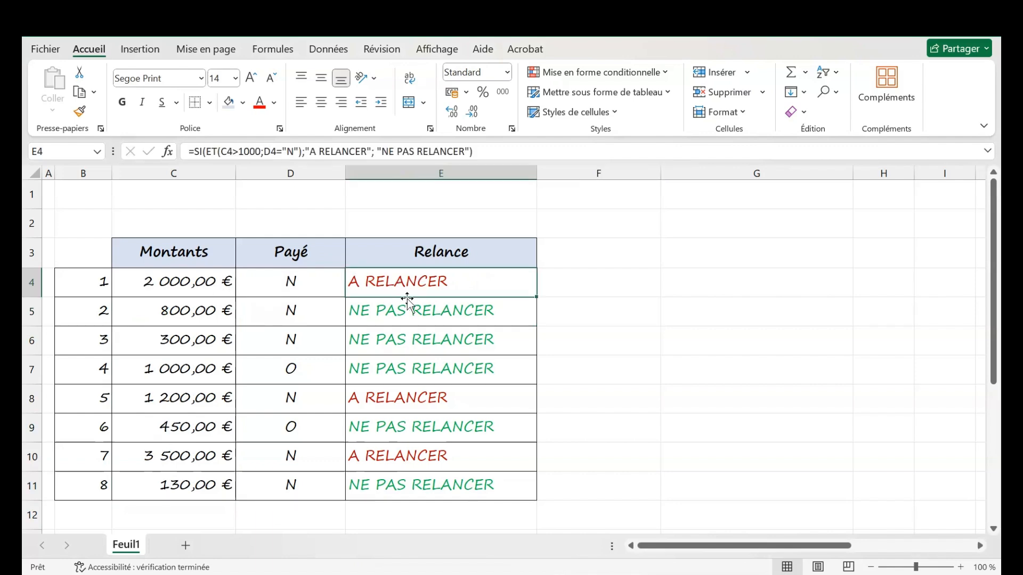
scroll(435, 352, "down", 4)
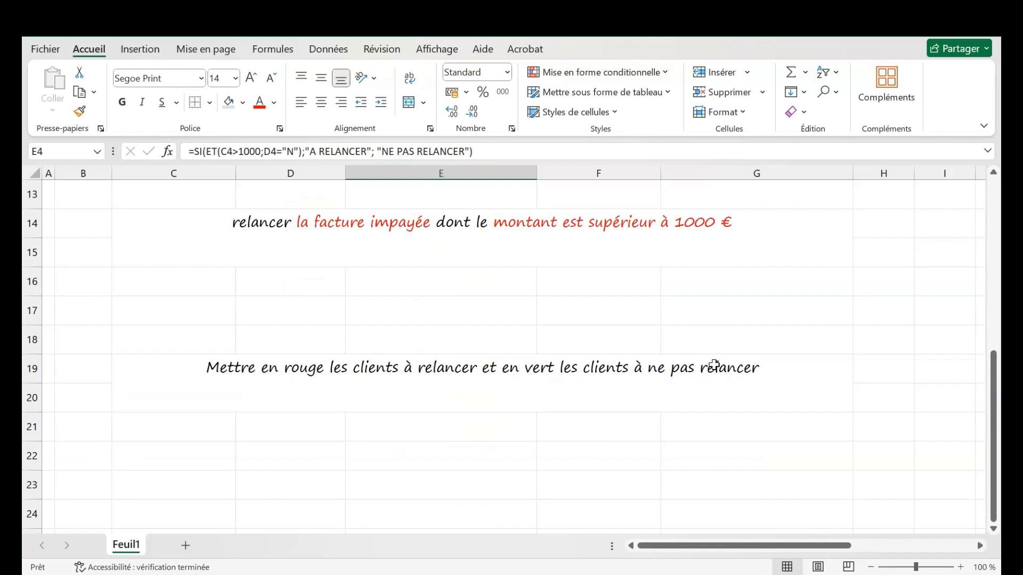
scroll(507, 290, "up", 4)
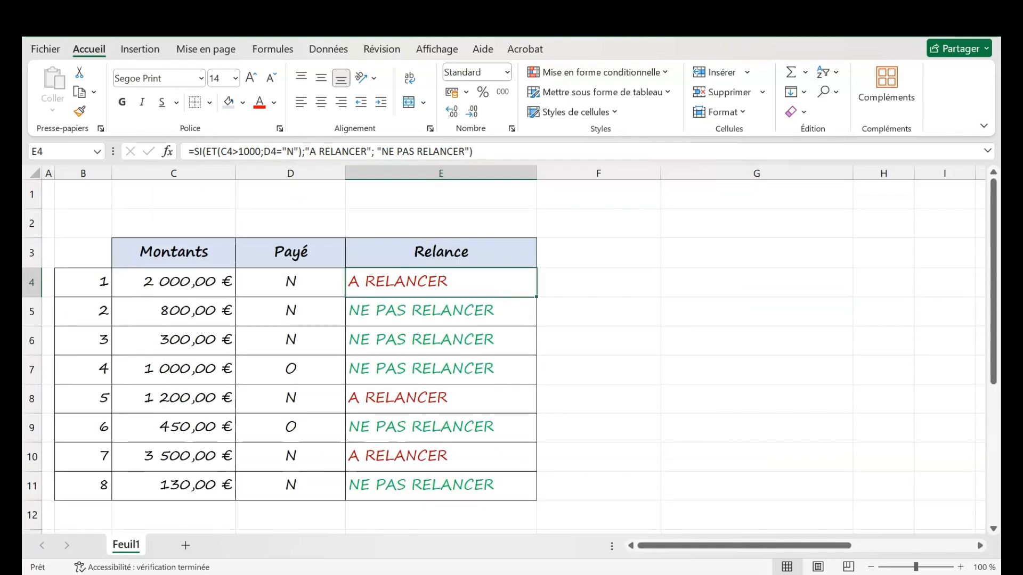